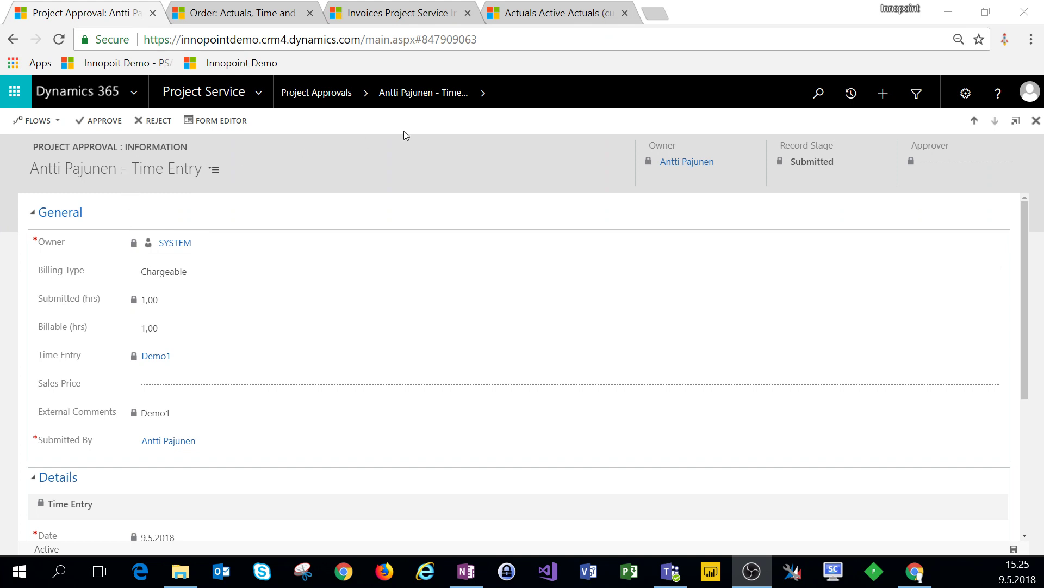
Refresh the Active Actuals (custom) view to check for existing actuals before approving the time entry
{"action": "left_click", "coordinate": [558, 13]}
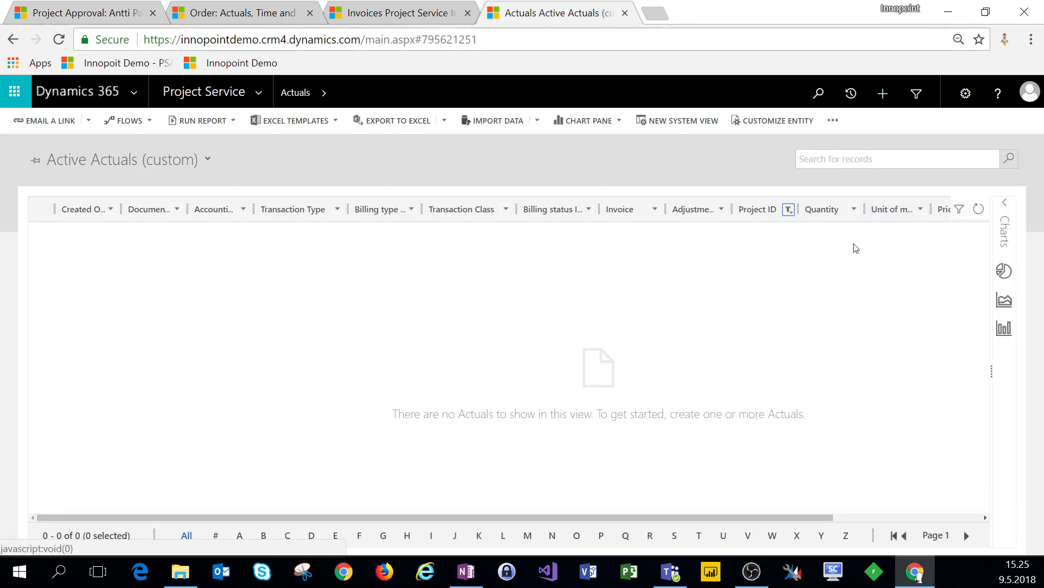
{"action": "left_click", "coordinate": [978, 210]}
{"action": "left_click", "coordinate": [978, 210]}
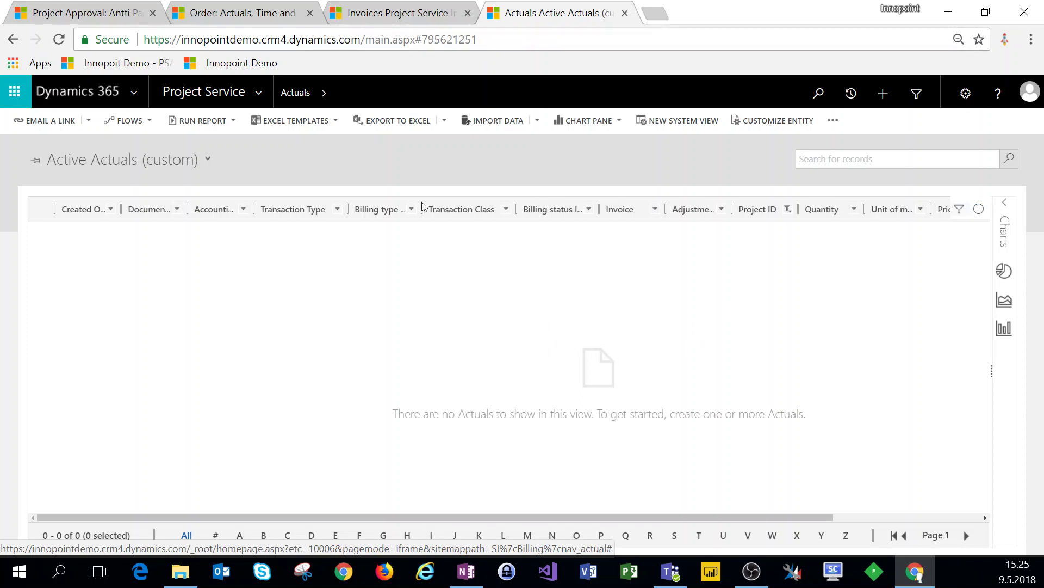
Approve the submitted Demo1 time entry and refresh the actuals list to review its transactions
{"action": "left_click", "coordinate": [87, 13]}
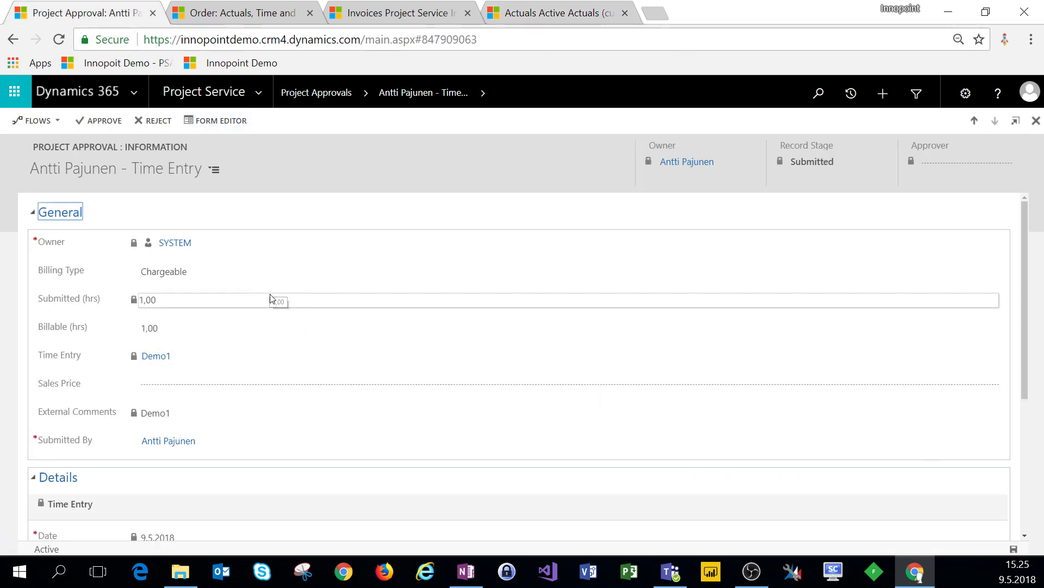
{"action": "left_click", "coordinate": [107, 121]}
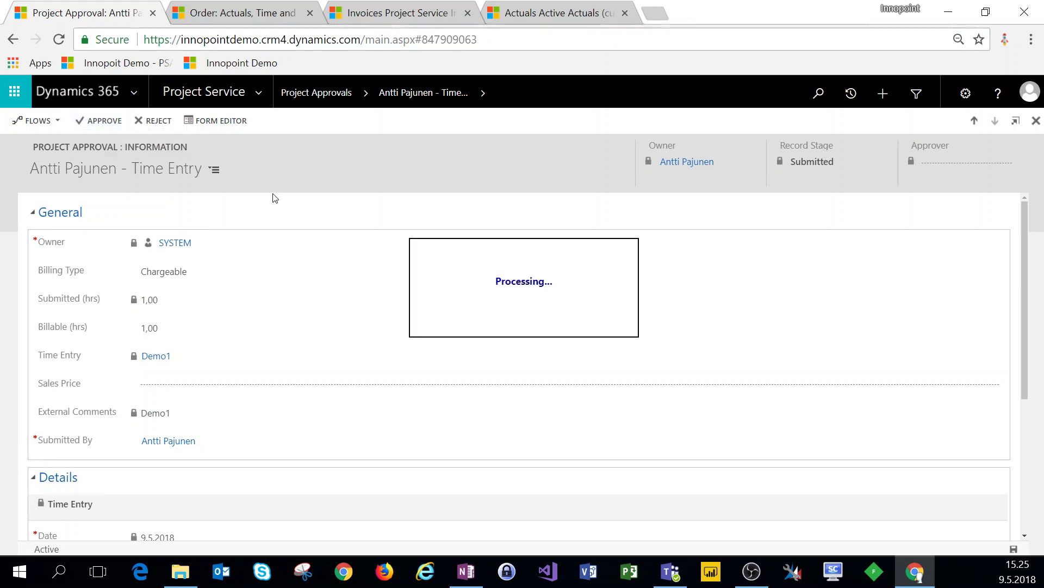
{"action": "left_click", "coordinate": [661, 145]}
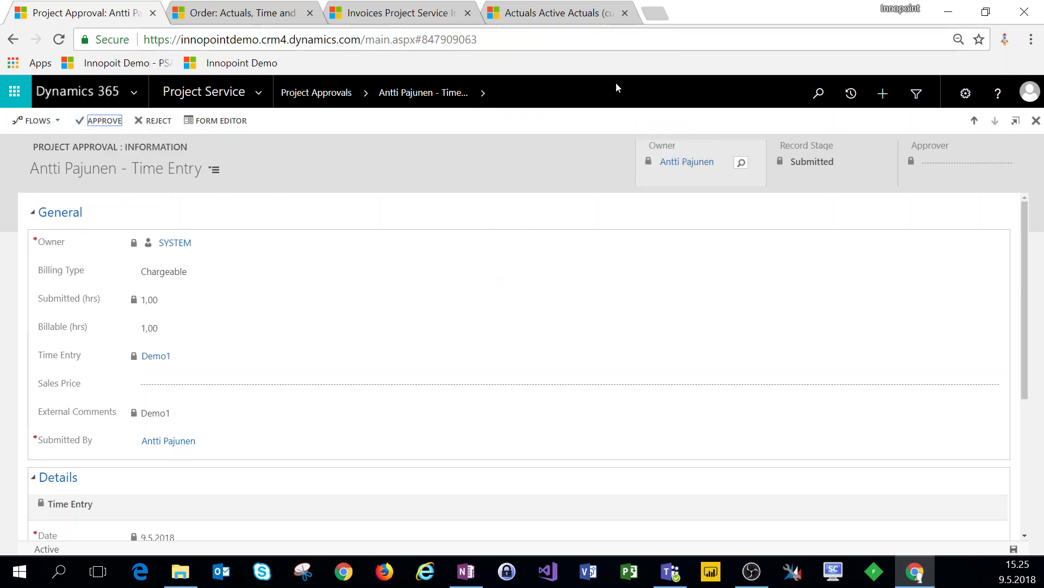
{"action": "left_click", "coordinate": [557, 16]}
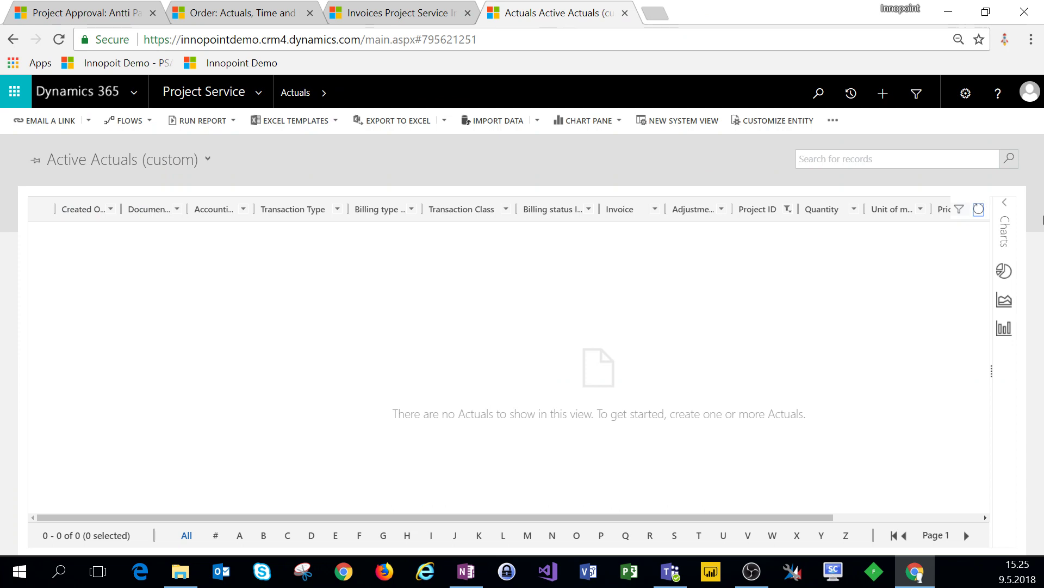
{"action": "left_click", "coordinate": [979, 210]}
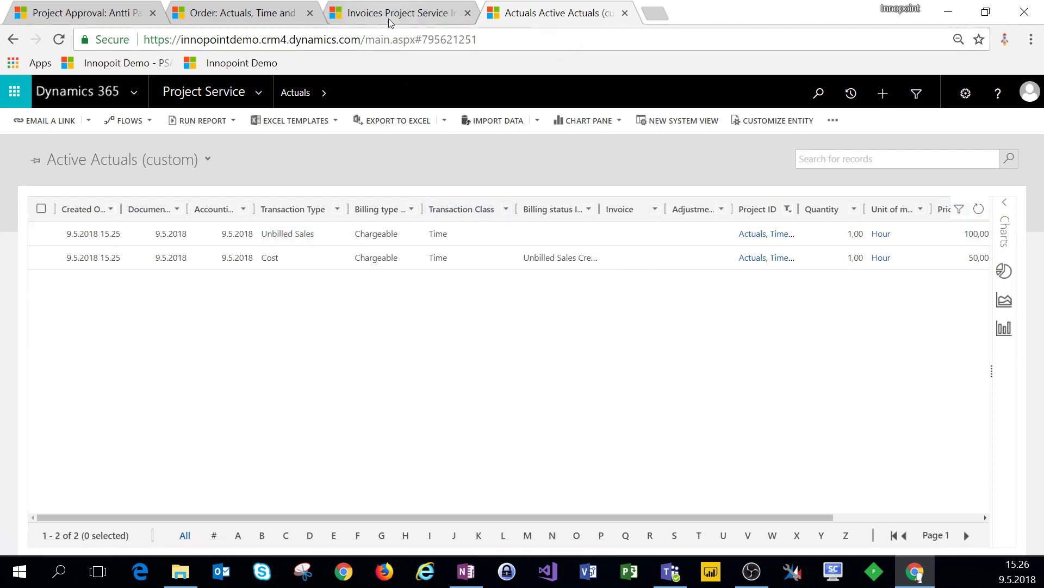
Create an invoice from the Actuals, Time and Material project contract and refresh the actuals list
{"action": "left_click", "coordinate": [278, 19]}
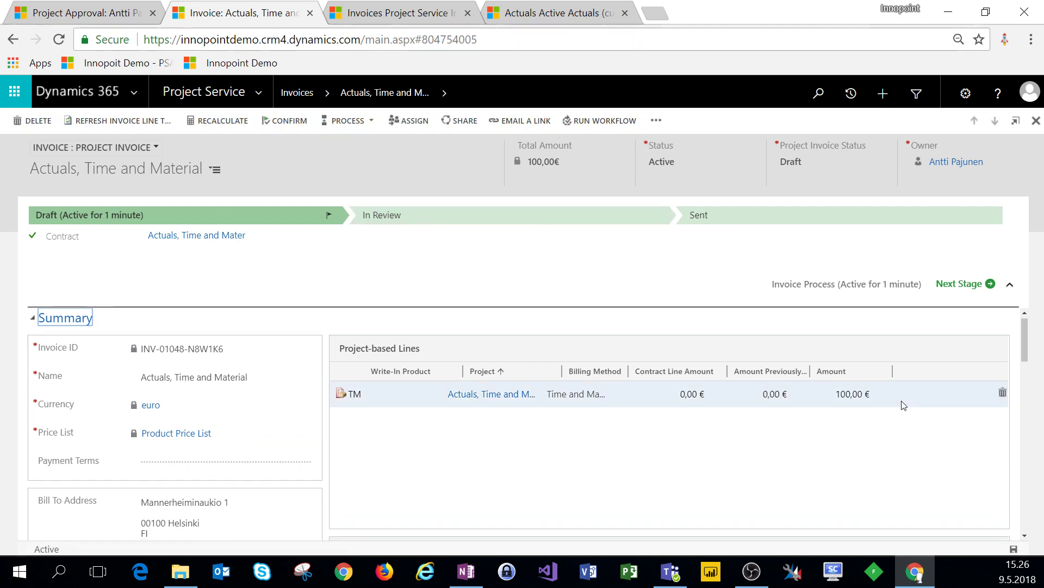
{"action": "left_click", "coordinate": [560, 17]}
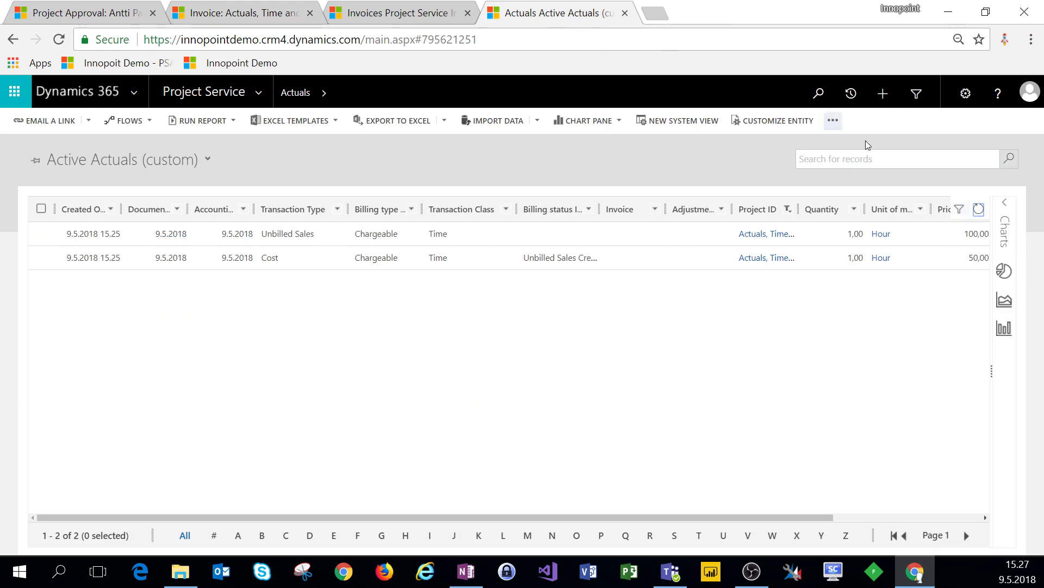
{"action": "left_click", "coordinate": [979, 211]}
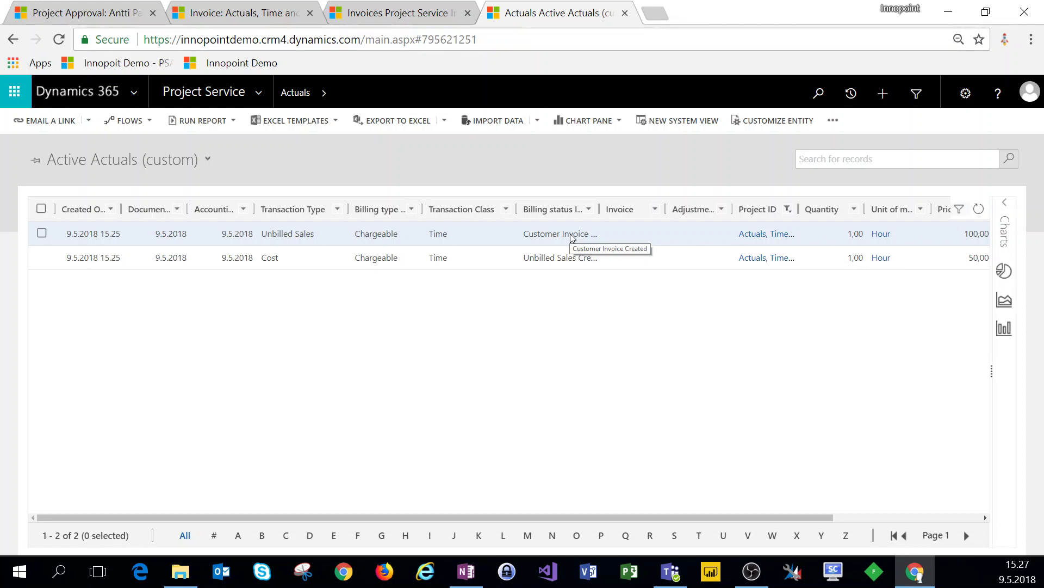
Confirm the draft Actuals, Time and Material invoice and refresh the actuals list to review the billed transactions
{"action": "left_click", "coordinate": [259, 15]}
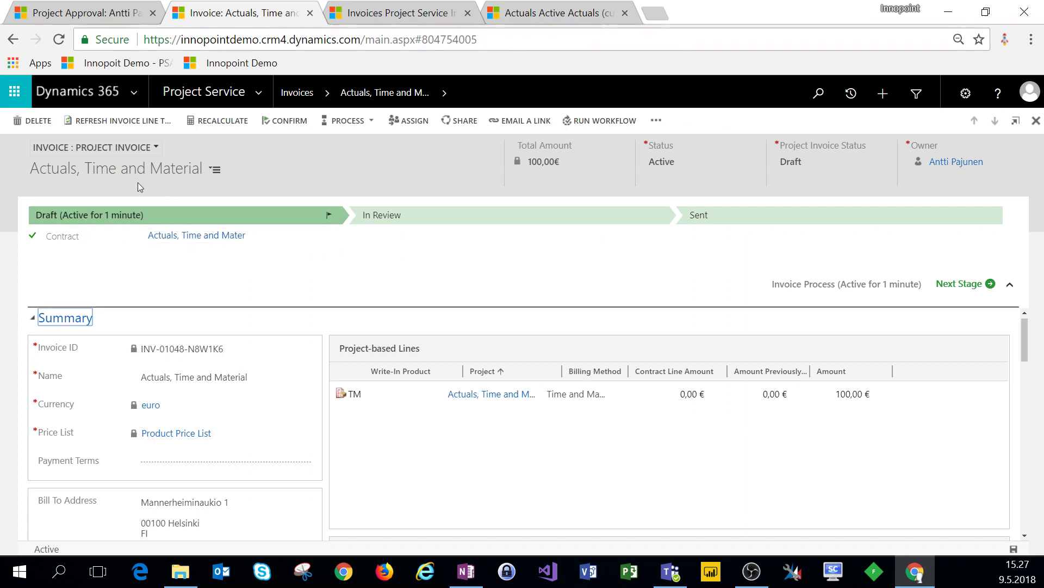
{"action": "left_click", "coordinate": [298, 122]}
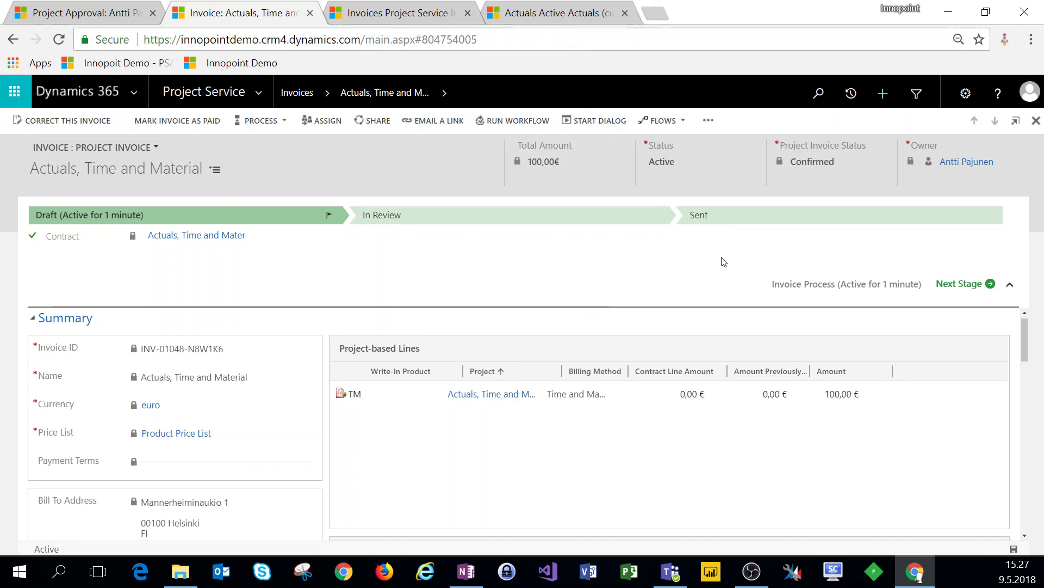
{"action": "left_click", "coordinate": [554, 14]}
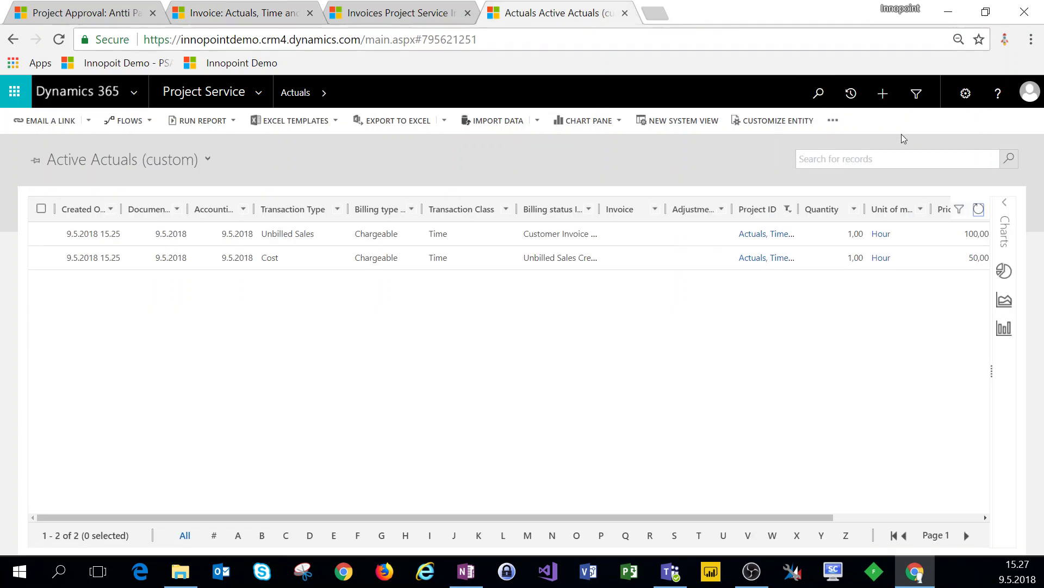
{"action": "left_click", "coordinate": [979, 211]}
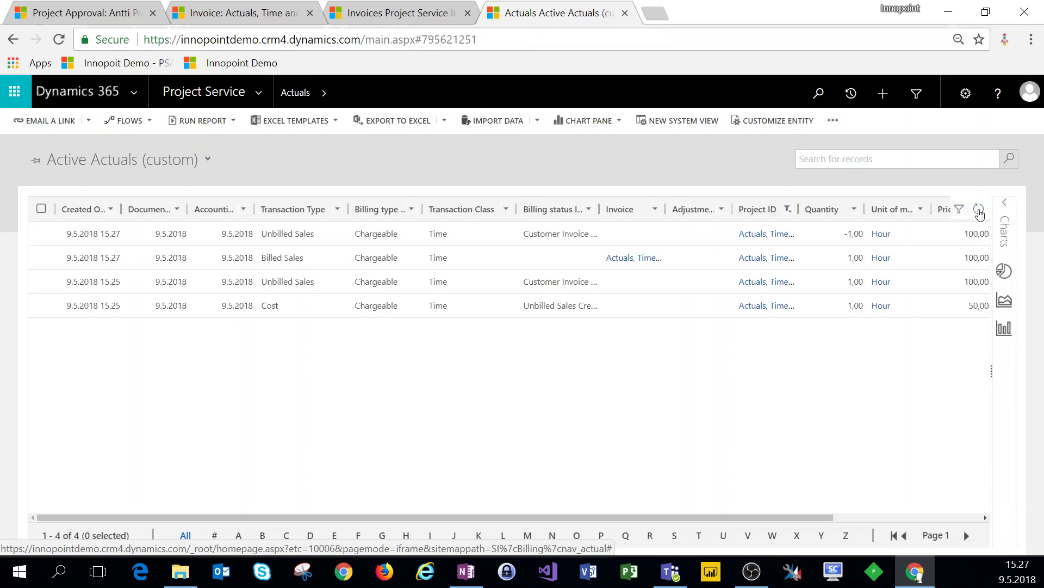
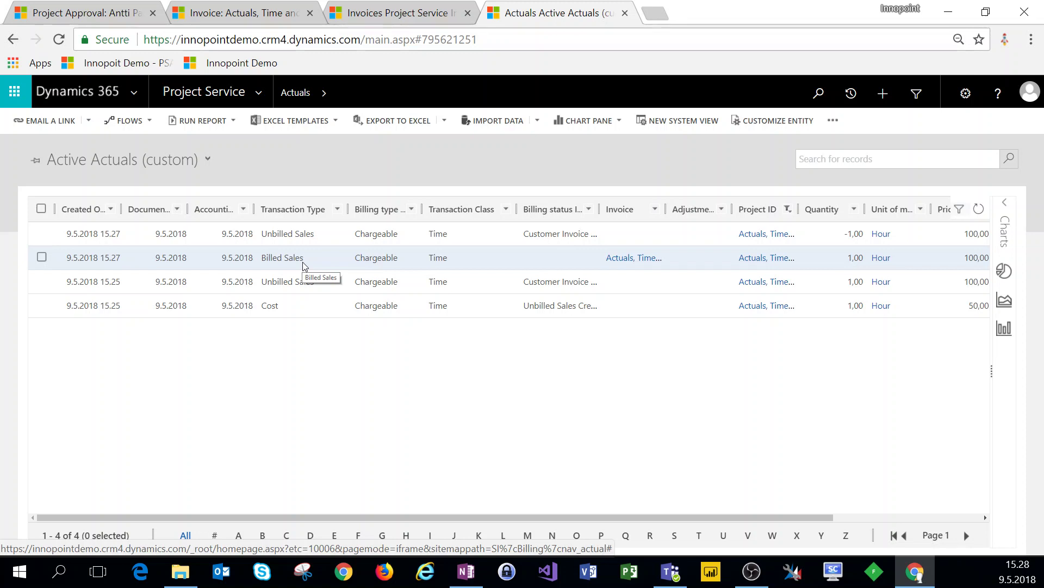
Start a correction of the confirmed project invoice and refresh the actuals list to check the adjustment status
{"action": "left_click", "coordinate": [253, 25]}
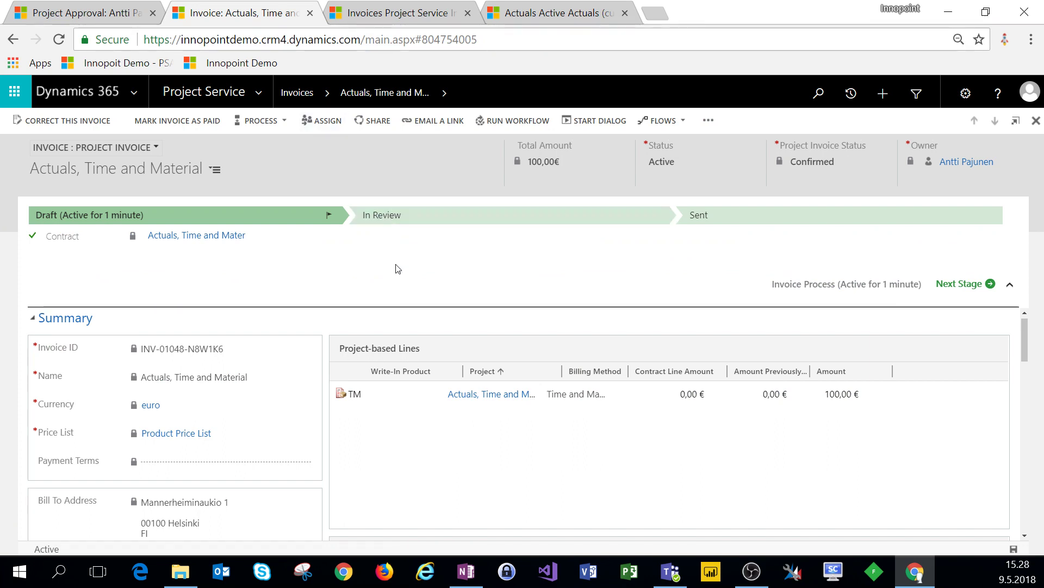
{"action": "left_click", "coordinate": [88, 123]}
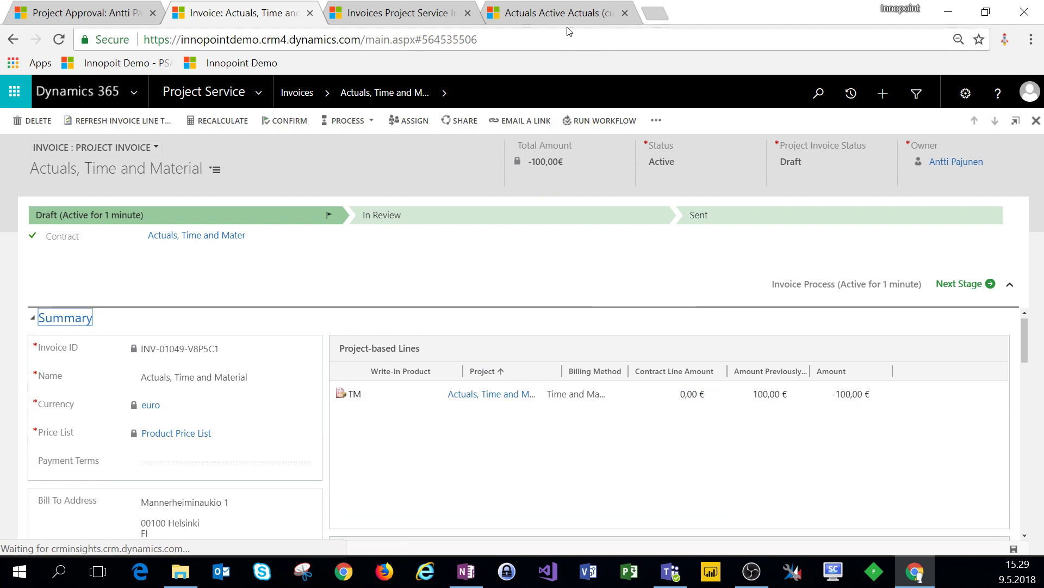
{"action": "left_click", "coordinate": [581, 14]}
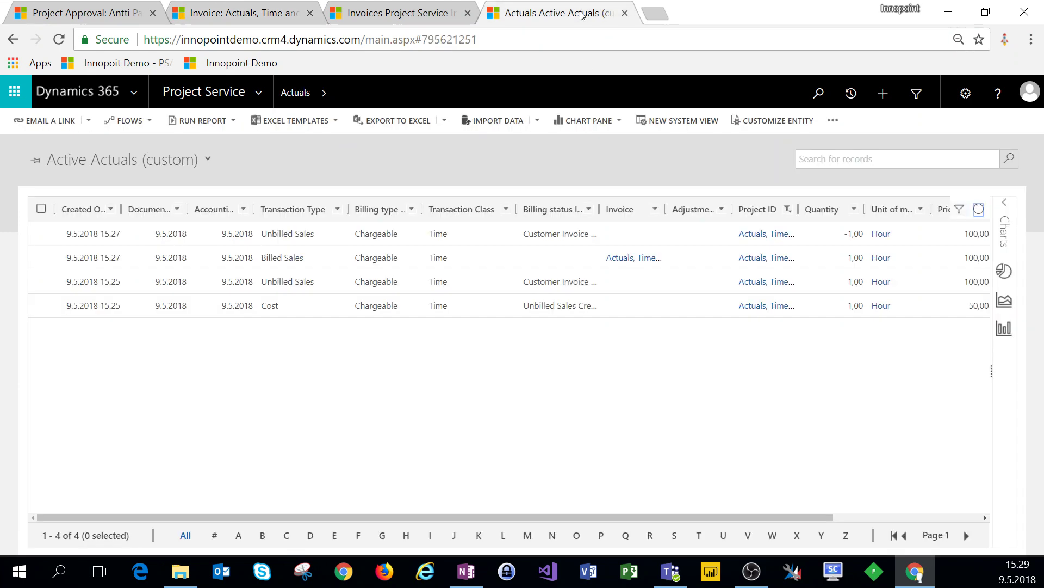
{"action": "left_click", "coordinate": [979, 210]}
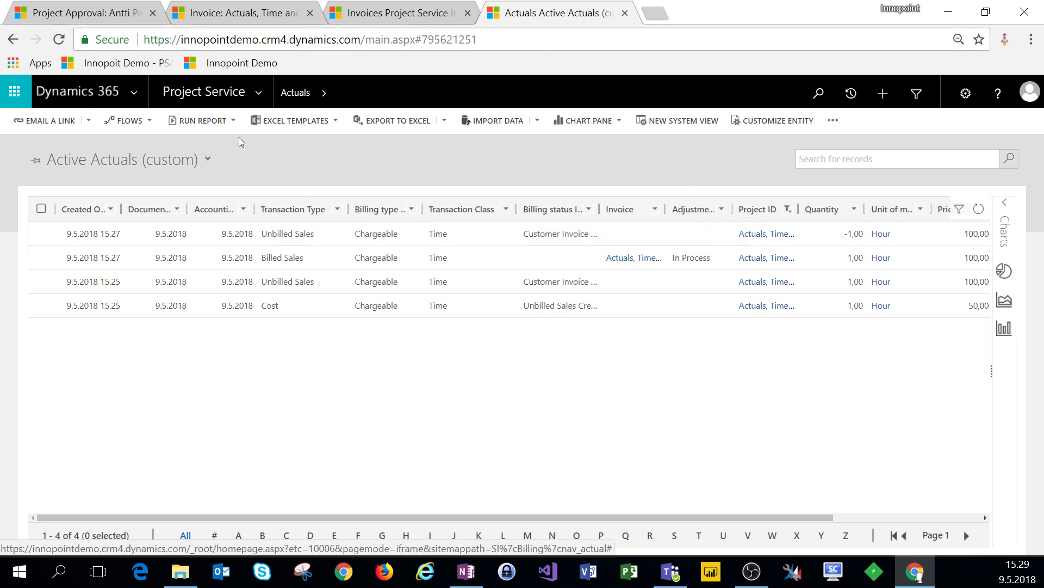
Confirm the draft corrective invoice and refresh the actuals list to review the reversing transactions
{"action": "left_click", "coordinate": [229, 14]}
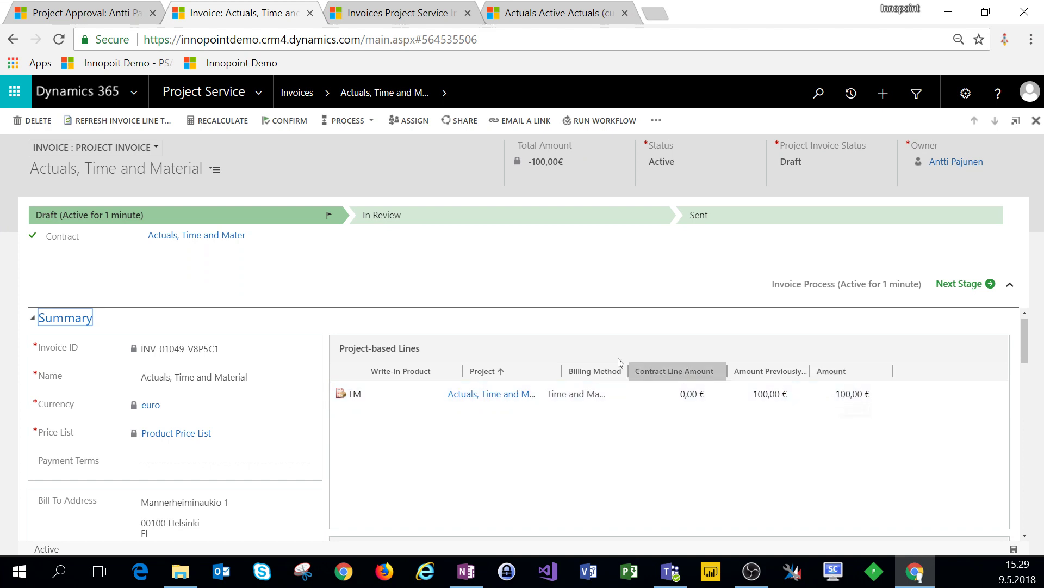
{"action": "left_click", "coordinate": [282, 122]}
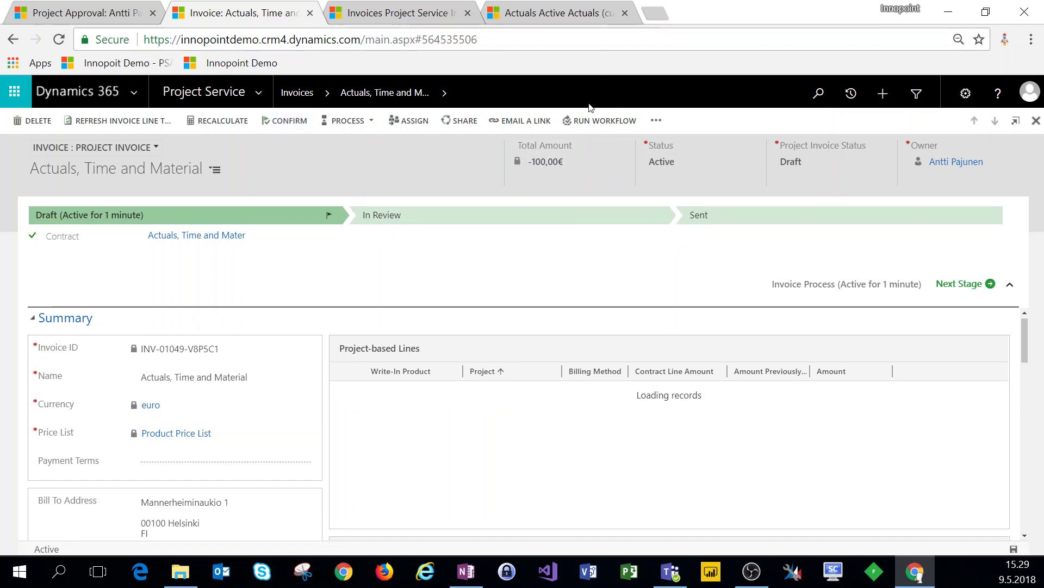
{"action": "left_click", "coordinate": [576, 14]}
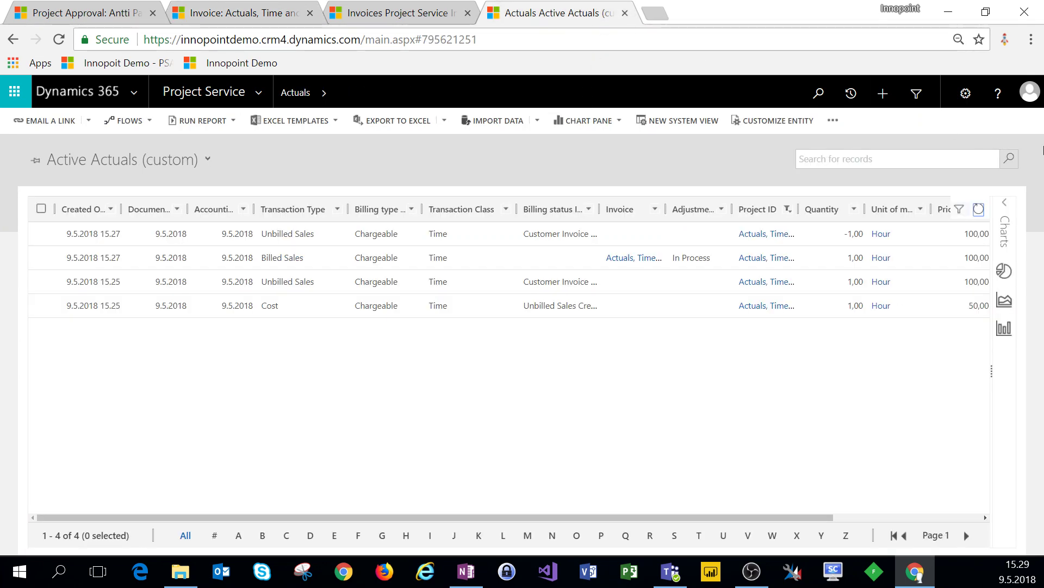
{"action": "left_click", "coordinate": [978, 210]}
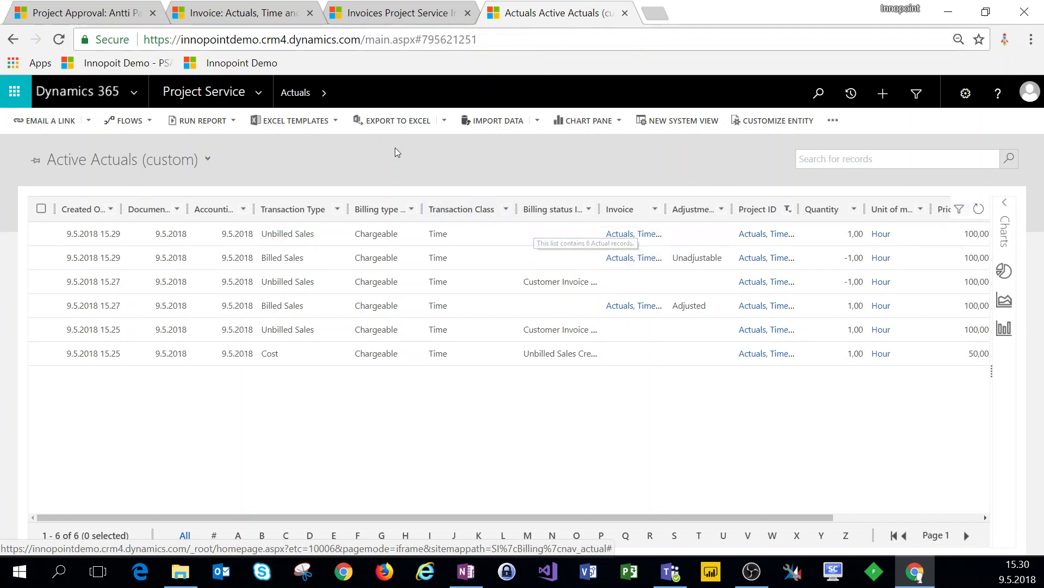
Open the Actuals, Time and Material contract linked on the corrective invoice and create a new invoice from it
{"action": "left_click", "coordinate": [261, 19]}
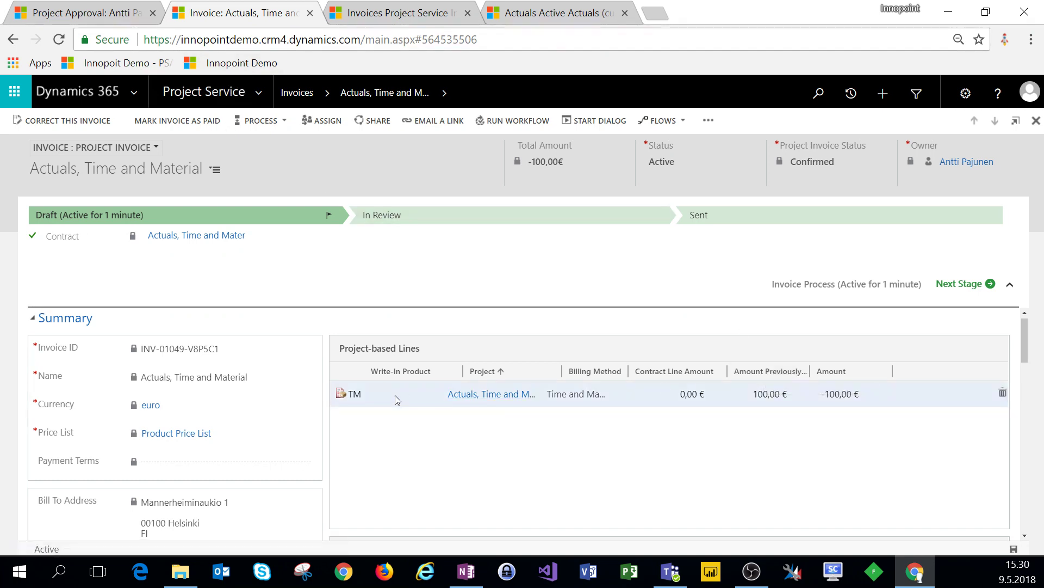
{"action": "scroll", "coordinate": [442, 438], "scroll_direction": "down", "scroll_amount": 2}
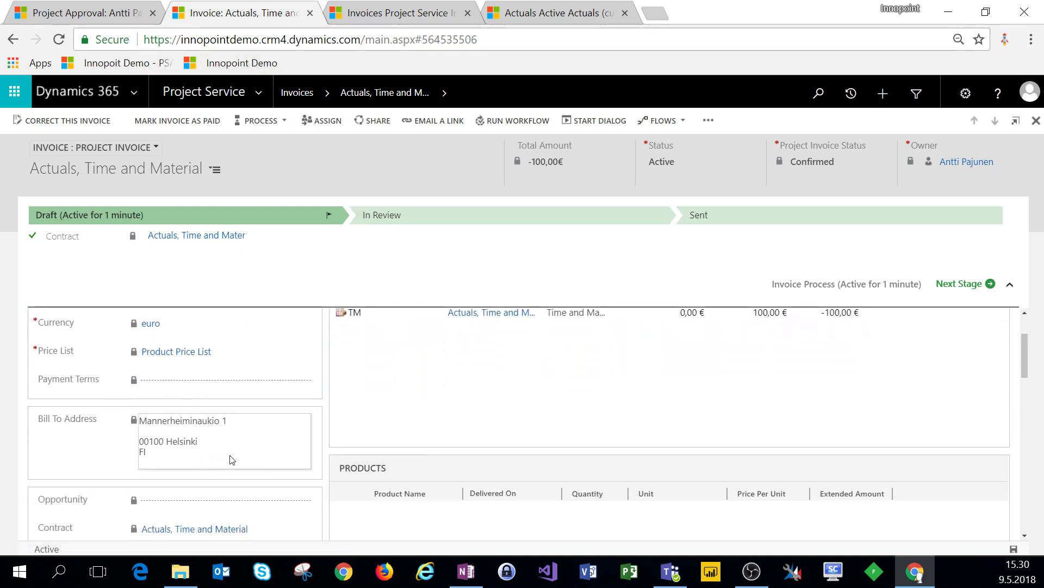
{"action": "scroll", "coordinate": [231, 459], "scroll_direction": "down", "scroll_amount": 2}
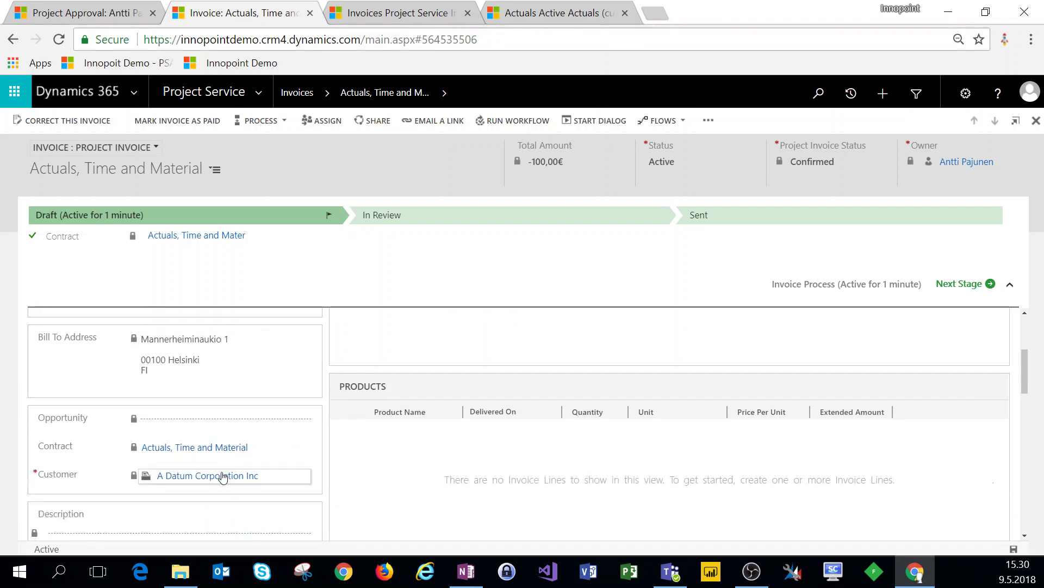
{"action": "left_click", "coordinate": [205, 451]}
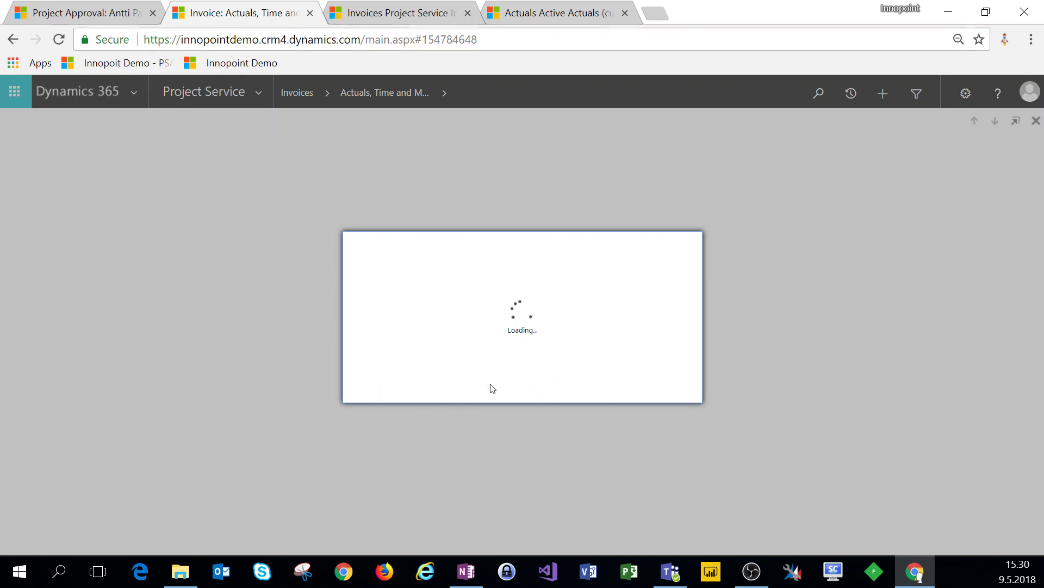
{"action": "left_click", "coordinate": [675, 387]}
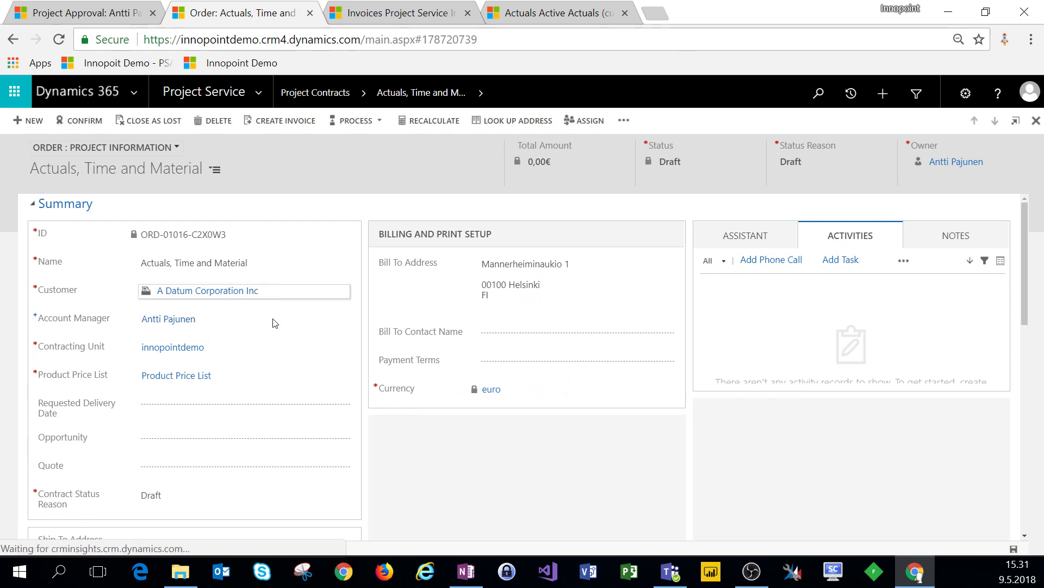
{"action": "left_click", "coordinate": [282, 124]}
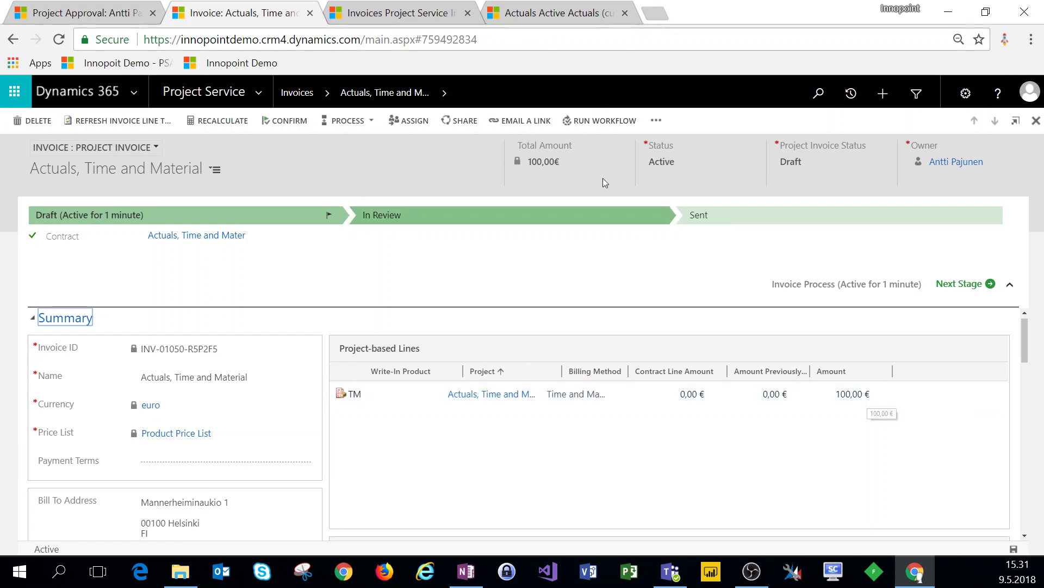
Refresh the actuals list and check the billing status of the newest unbilled sales actual
{"action": "left_click", "coordinate": [552, 11]}
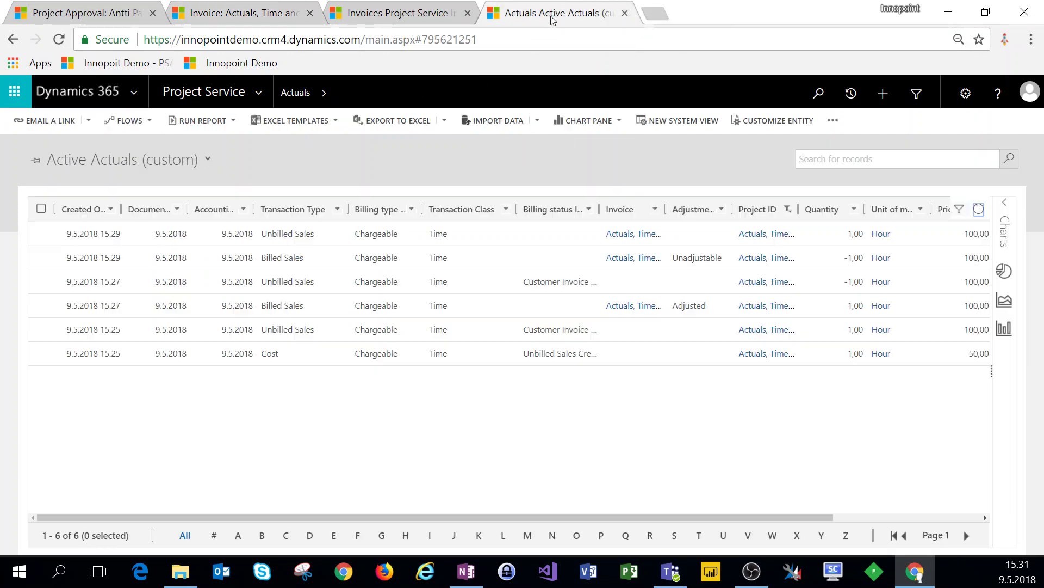
{"action": "left_click", "coordinate": [978, 209]}
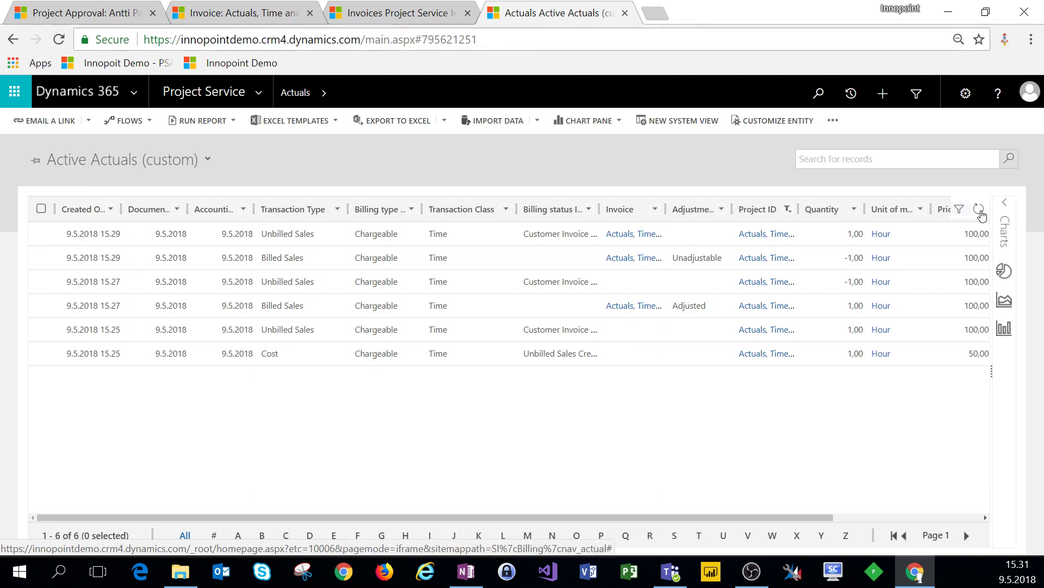
{"action": "left_click", "coordinate": [979, 210]}
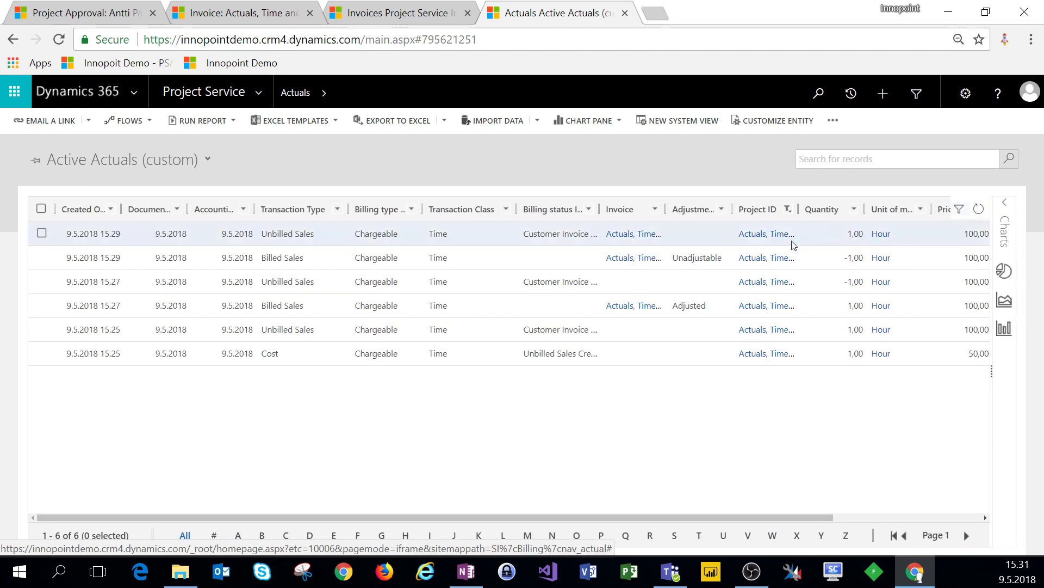